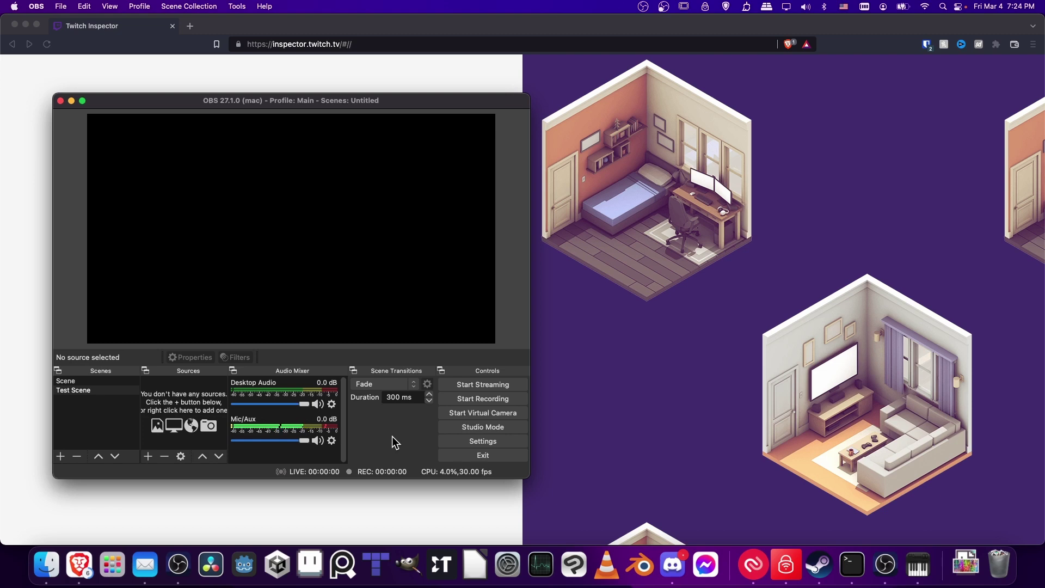
# - Reposition the OBS window and open the Tools menu containing the Auto-Configuration Wizard
pyautogui.moveTo(248, 101); pyautogui.dragTo(265, 75)
pyautogui.click(236, 6)
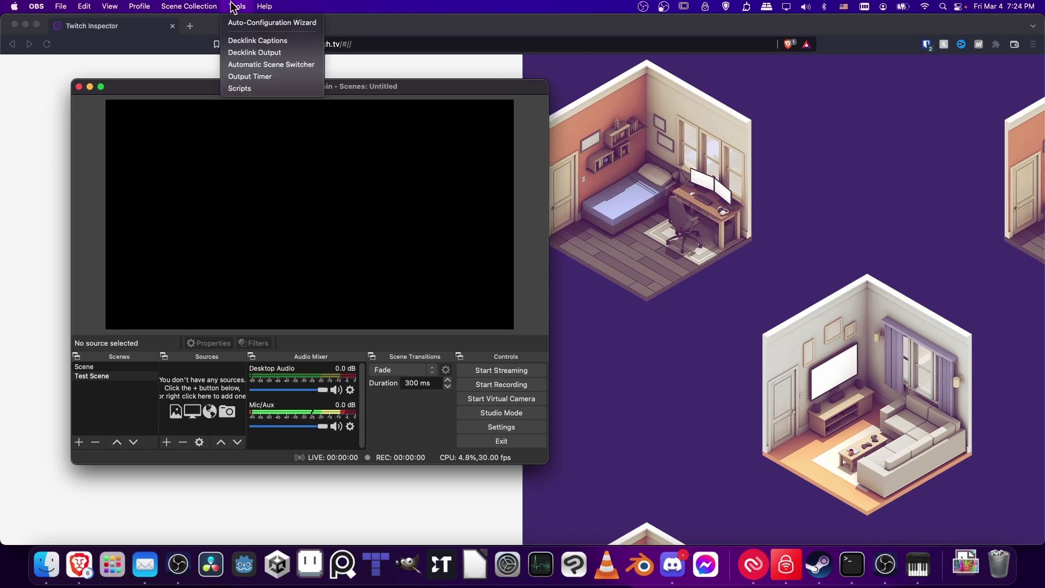
# - Launch the Auto-Configuration Wizard with 'Optimise for streaming' and advance to Video Settings
pyautogui.click(289, 24)
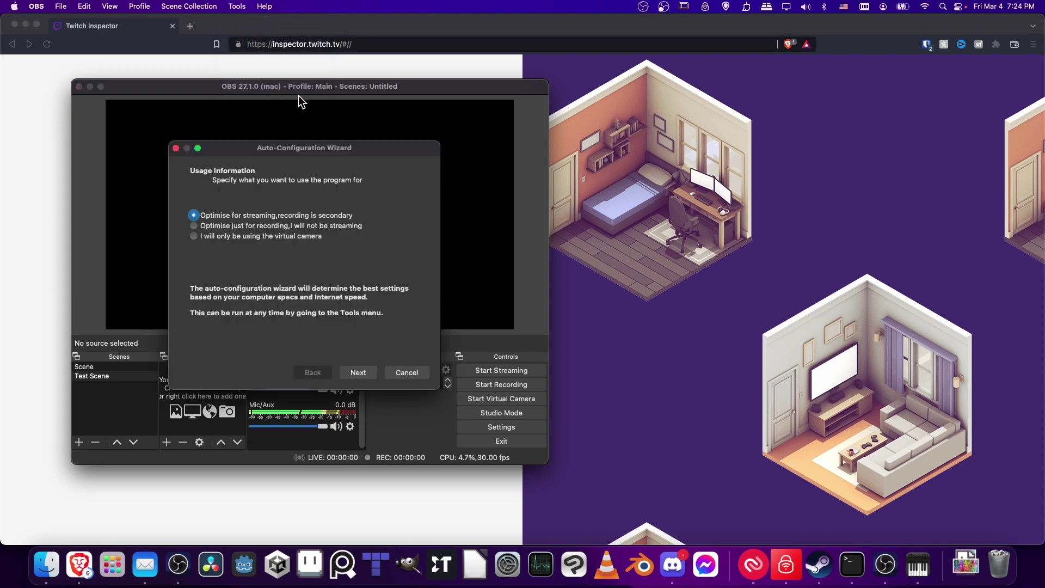
pyautogui.moveTo(357, 149); pyautogui.dragTo(449, 140)
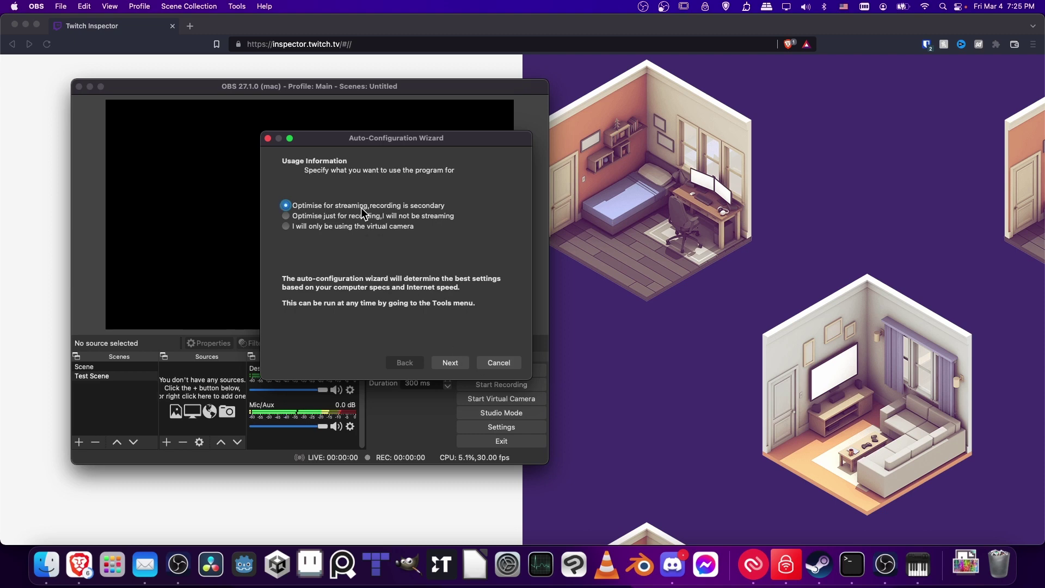
pyautogui.click(456, 367)
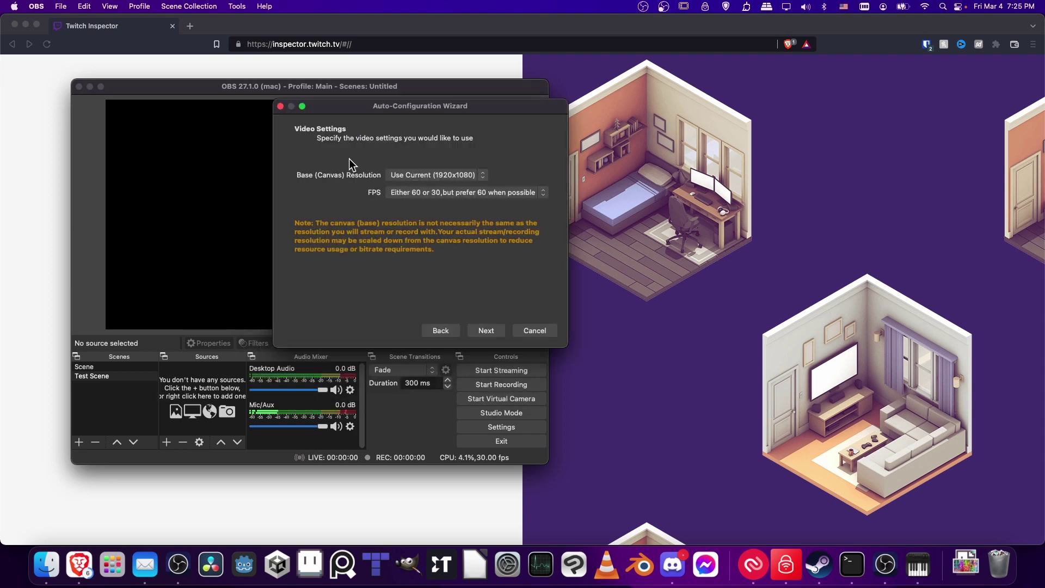
pyautogui.moveTo(360, 112); pyautogui.dragTo(610, 118)
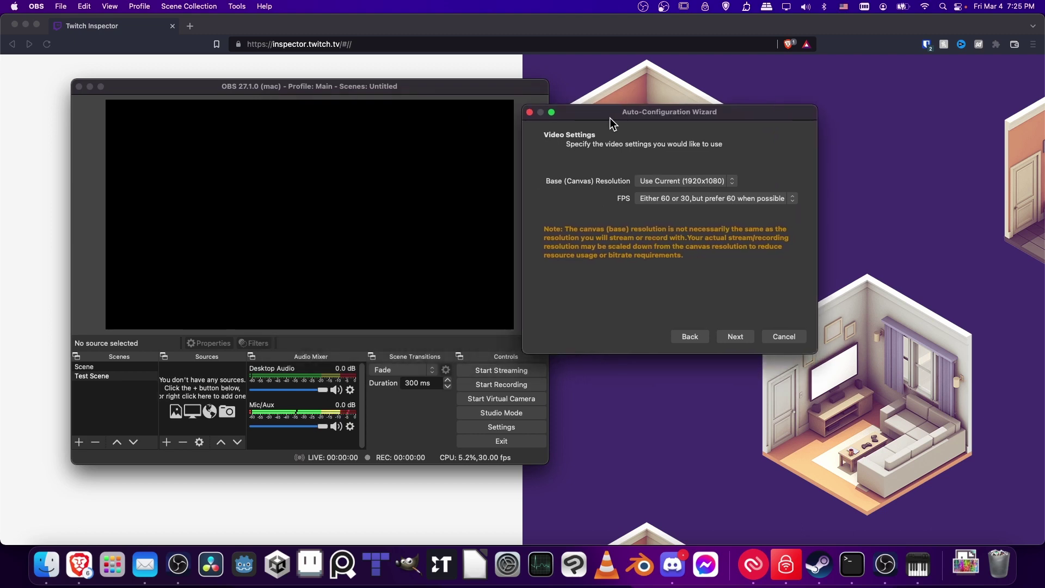
# - Keep Use Current (1920x1080) resolution and set FPS to 'Either 60 or 30, but prefer high resolution'
pyautogui.click(690, 184)
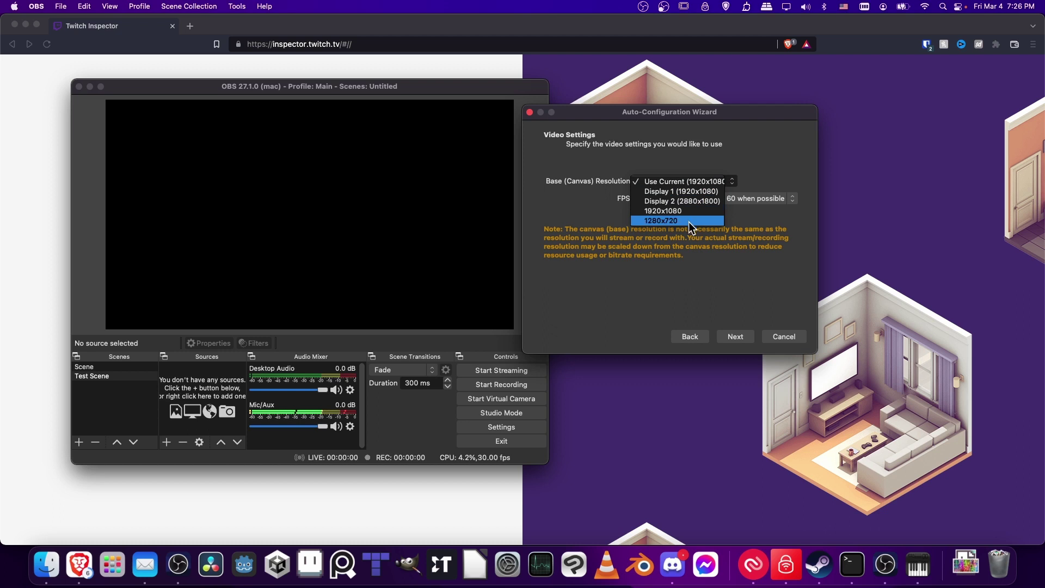
pyautogui.click(698, 184)
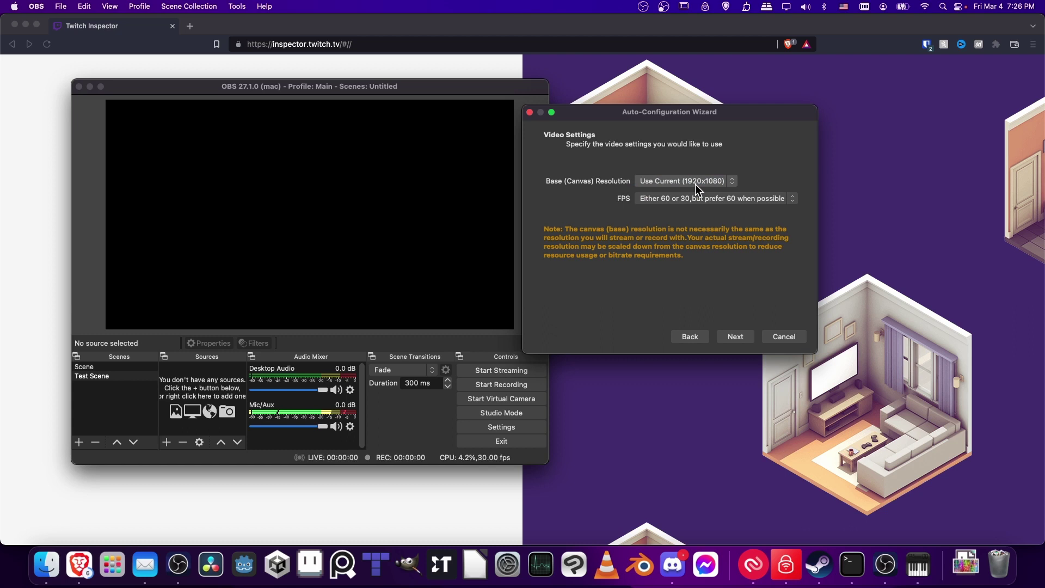
pyautogui.click(691, 184)
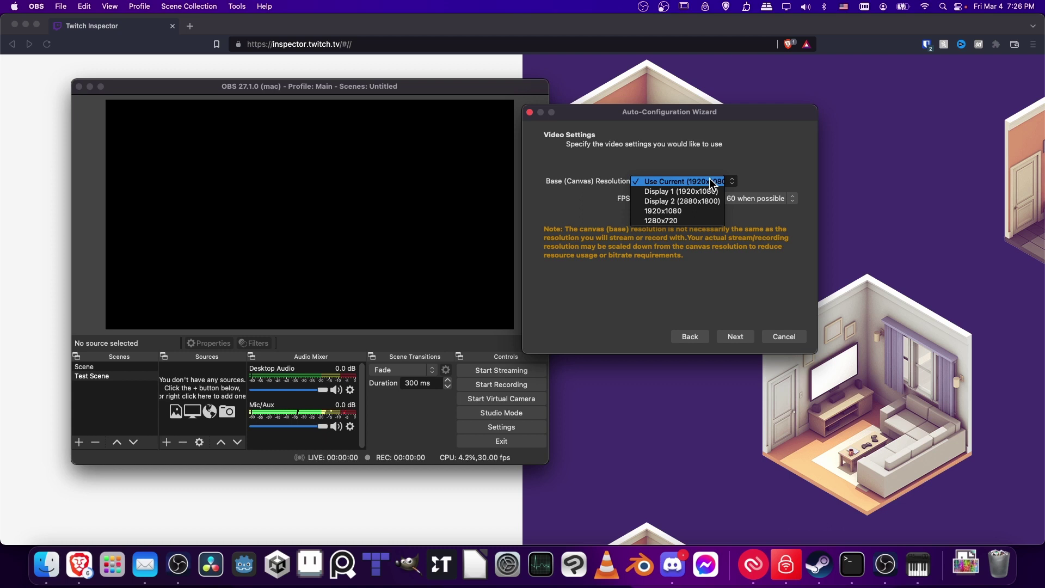
pyautogui.click(710, 179)
pyautogui.click(645, 206)
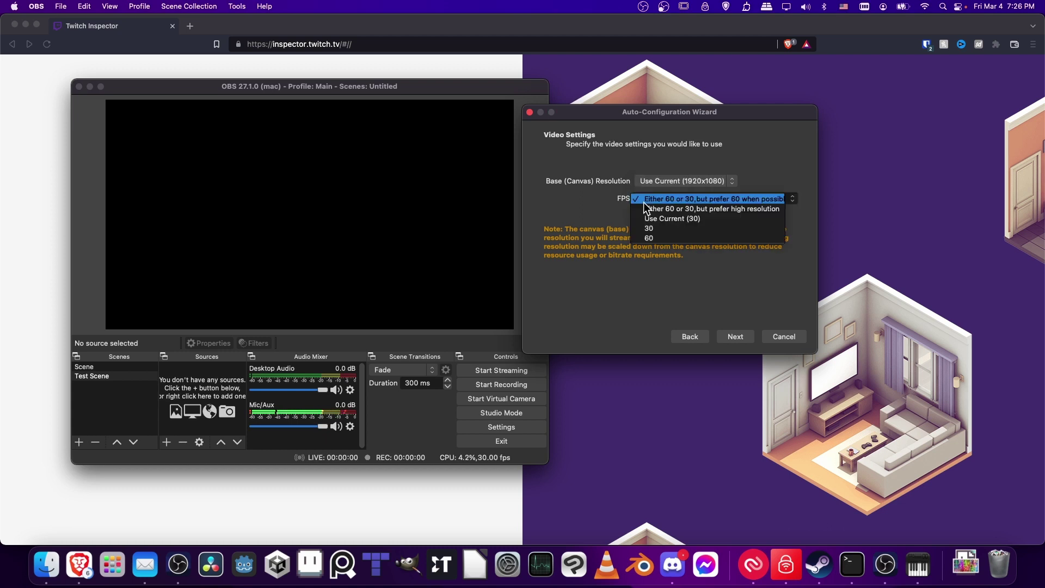
pyautogui.click(739, 210)
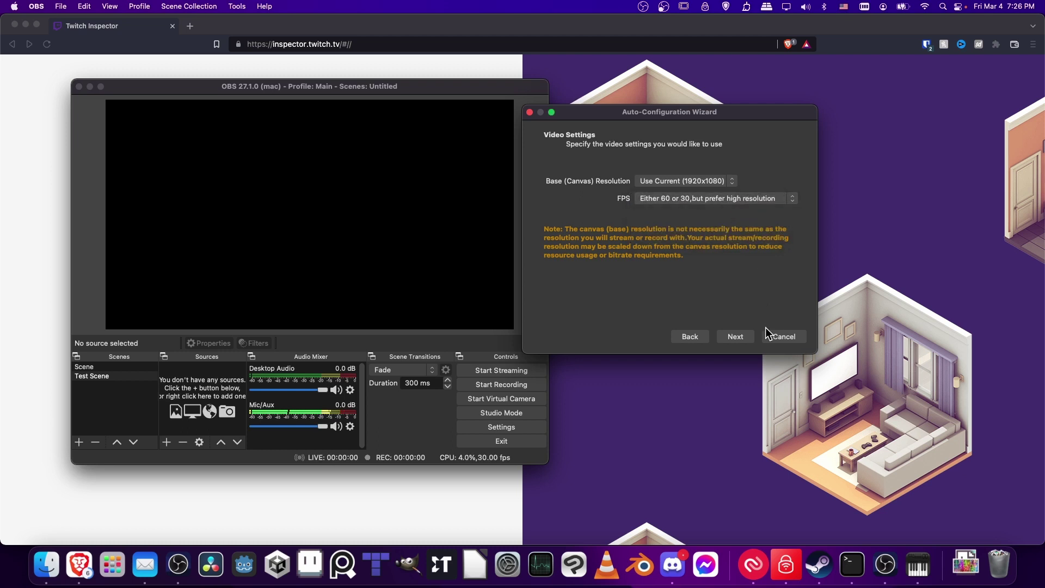
# - On Stream Information, keep Twitch as the service and connect the Twitch account
pyautogui.click(751, 338)
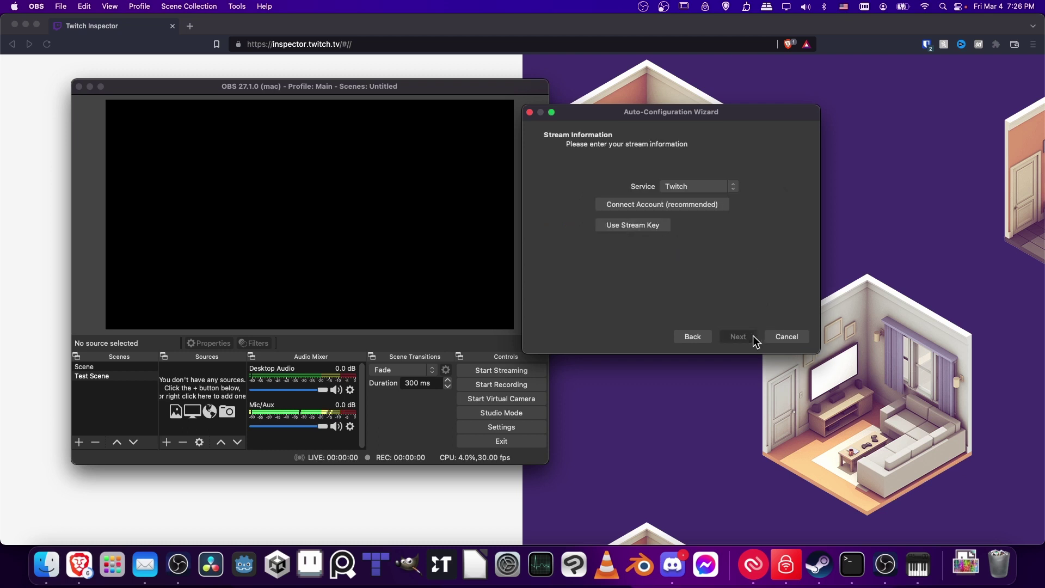
pyautogui.click(670, 207)
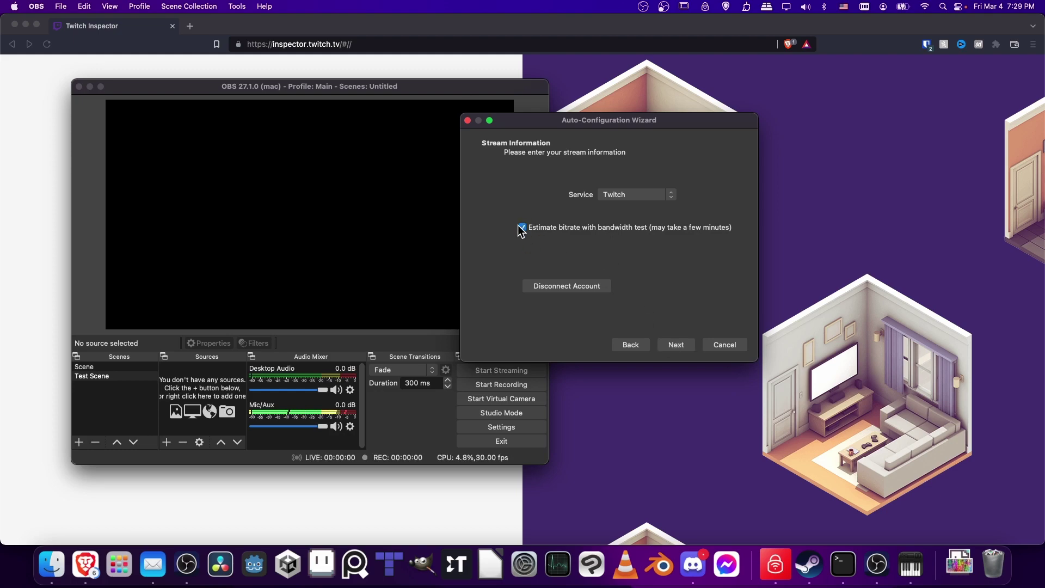
# - Run the bandwidth test and apply the recommended 5950 bitrate, 1920x1080, 30 FPS settings
pyautogui.click(675, 343)
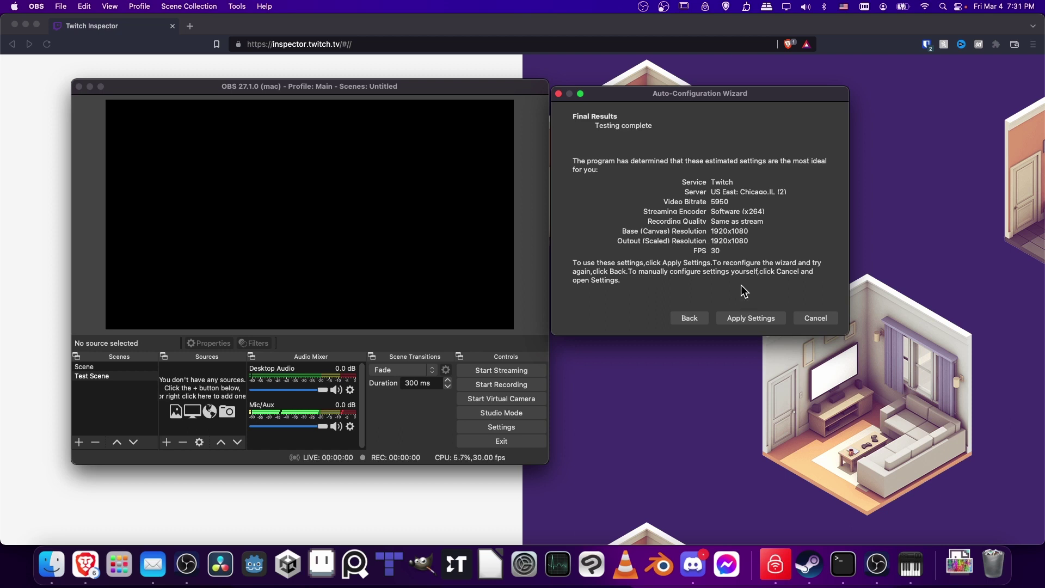
pyautogui.click(744, 320)
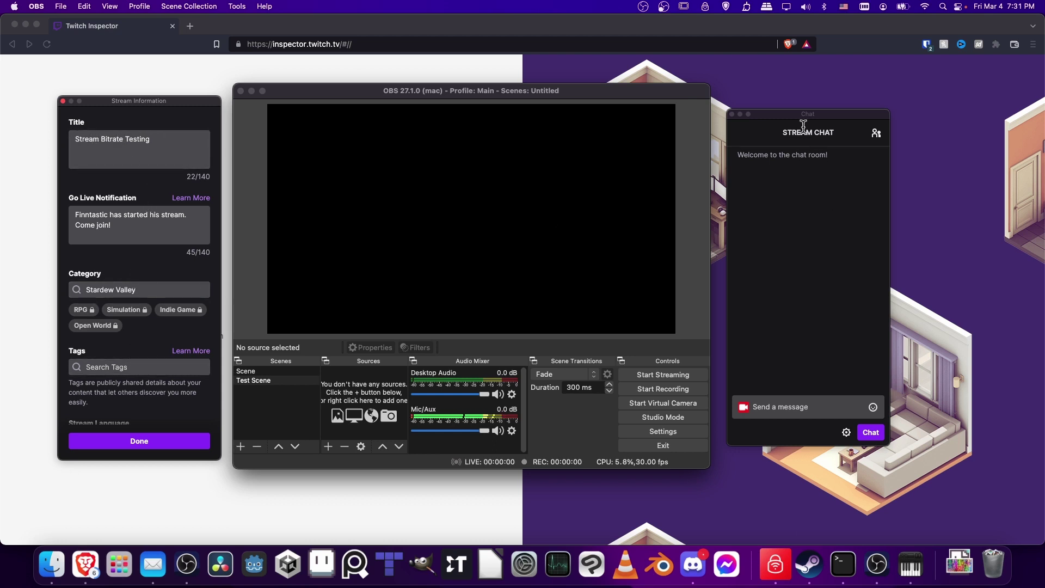
# - Rearrange the windows and close the Twitch Stream Information panel, dismissing the notice
pyautogui.moveTo(796, 114); pyautogui.dragTo(798, 110)
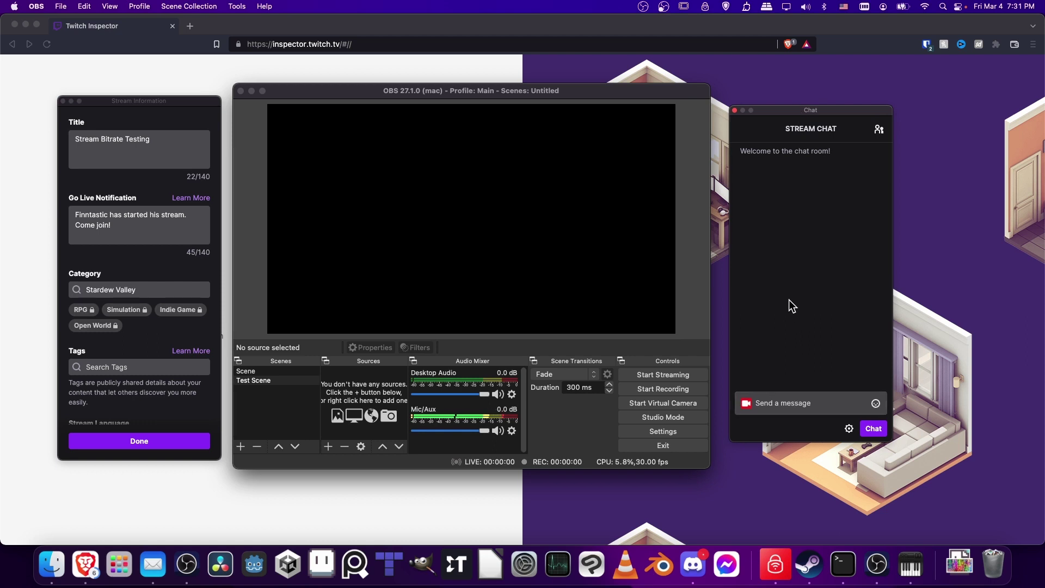
pyautogui.moveTo(793, 108); pyautogui.dragTo(822, 110)
pyautogui.moveTo(555, 94); pyautogui.dragTo(590, 106)
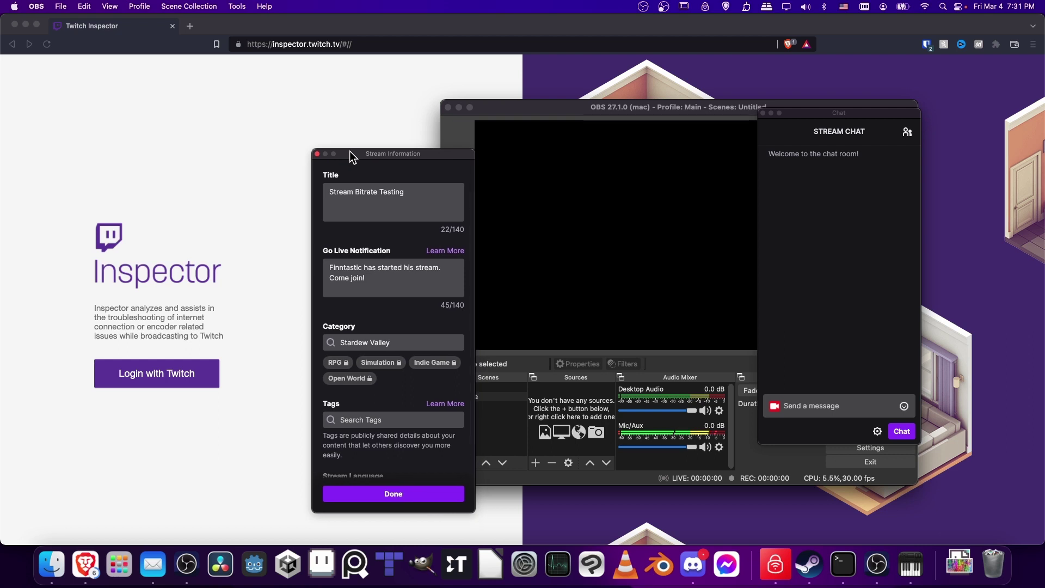
pyautogui.click(318, 153)
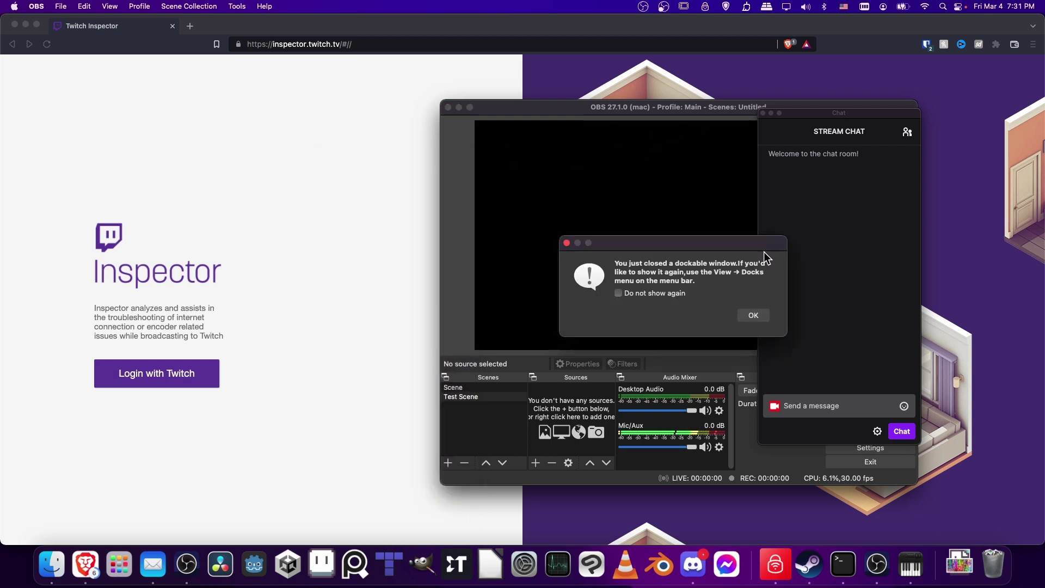
pyautogui.click(755, 317)
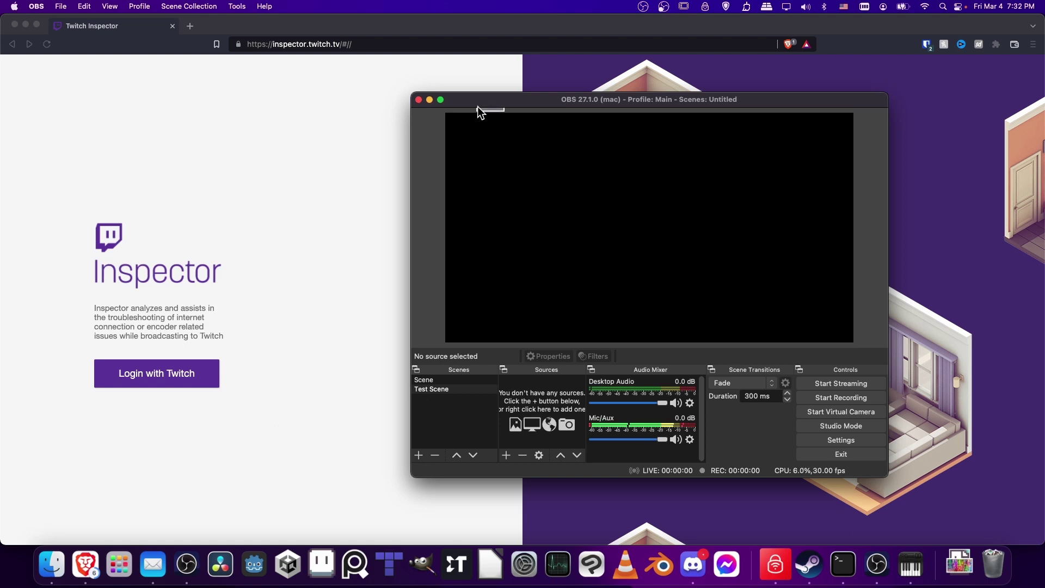
# - Sign in to Twitch Inspector with Twitch and request a stream test from the Bitrate panel
pyautogui.moveTo(492, 102); pyautogui.dragTo(460, 104)
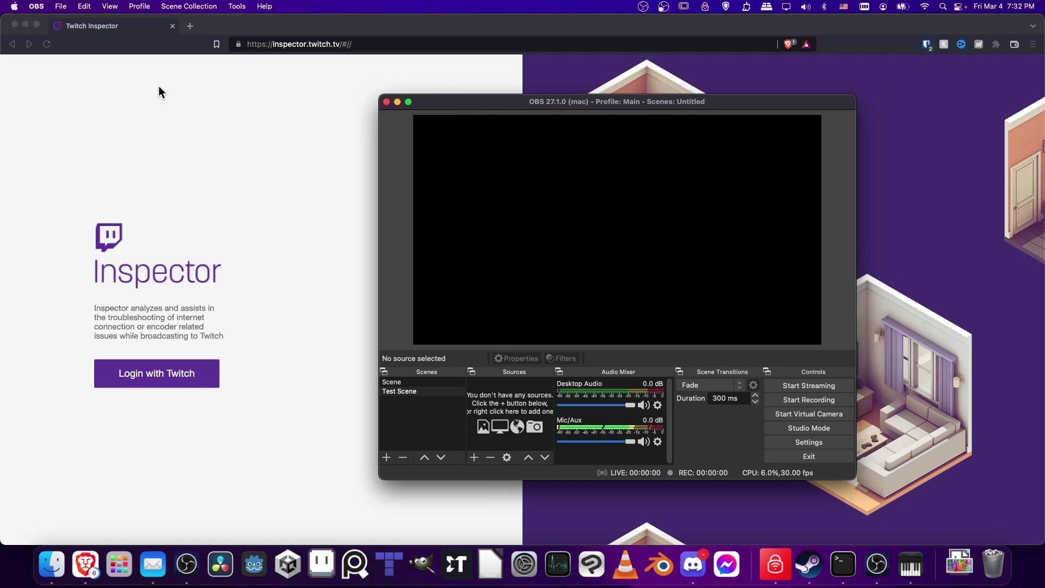
pyautogui.click(248, 382)
pyautogui.click(180, 384)
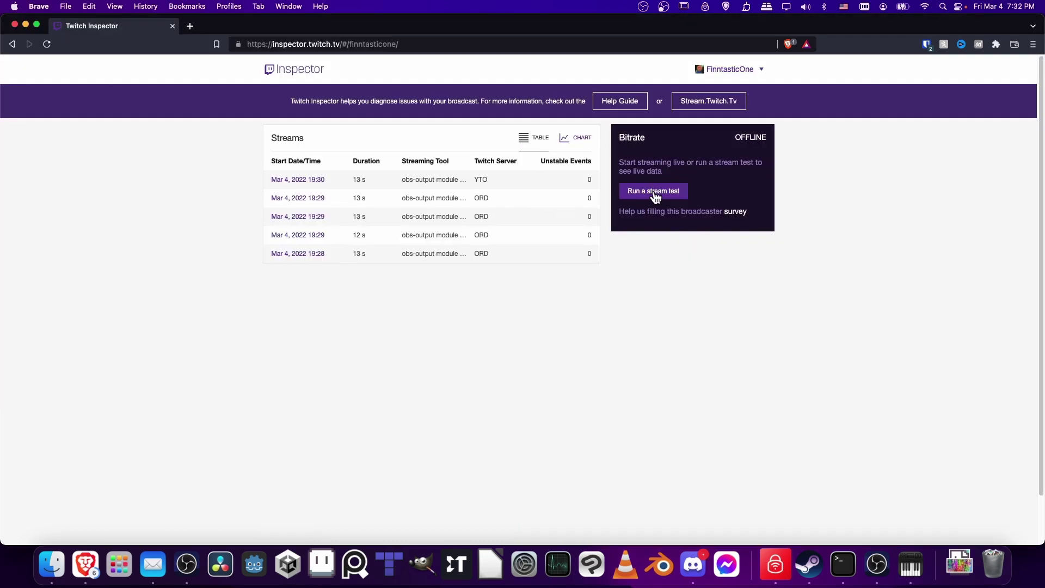
pyautogui.click(685, 192)
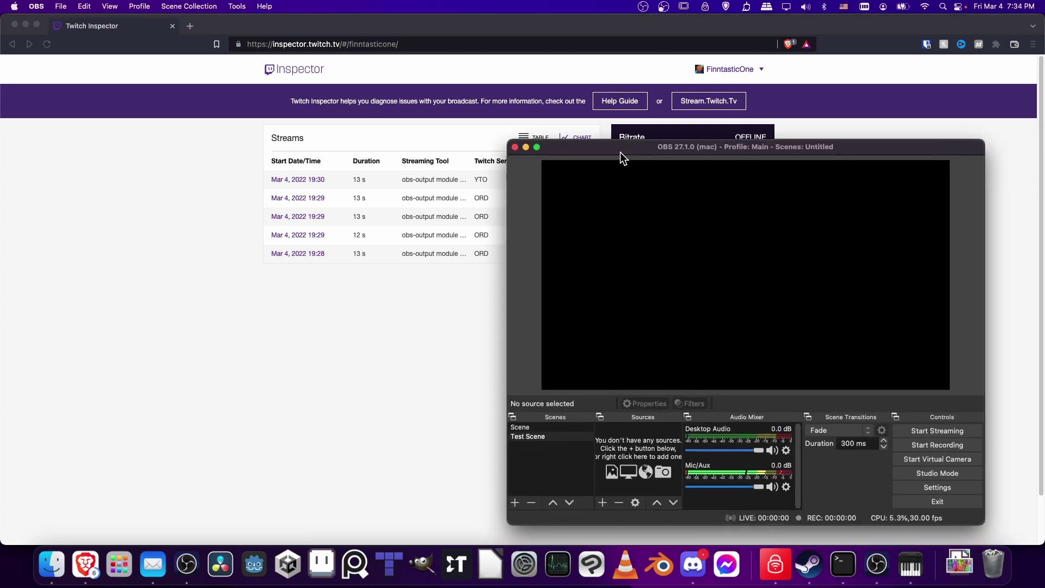
# - Enable Bandwidth Test Mode in Stream settings, then start and confirm a test stream to Twitch
pyautogui.moveTo(620, 157); pyautogui.dragTo(514, 146)
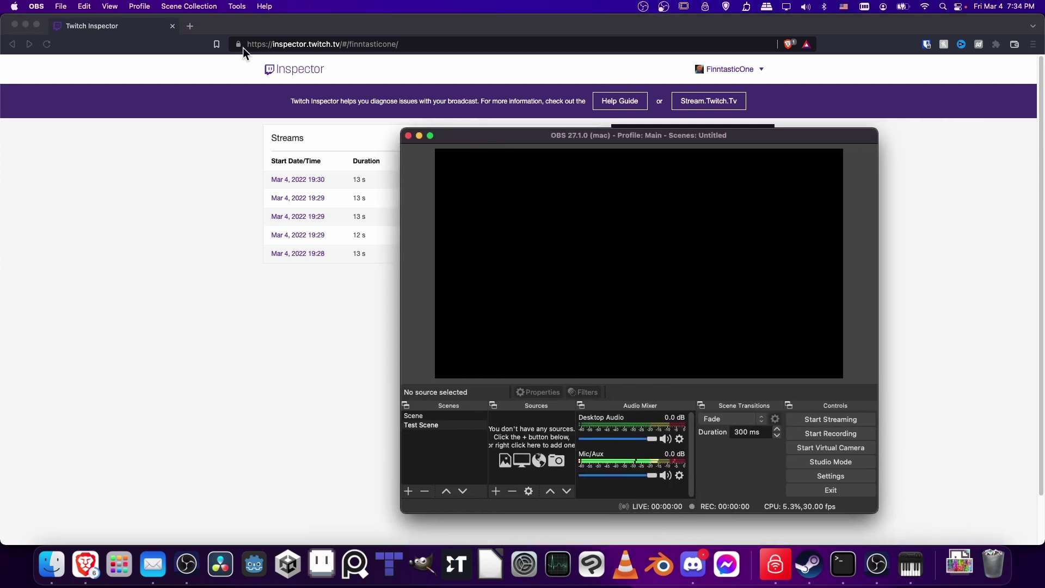
pyautogui.click(42, 6)
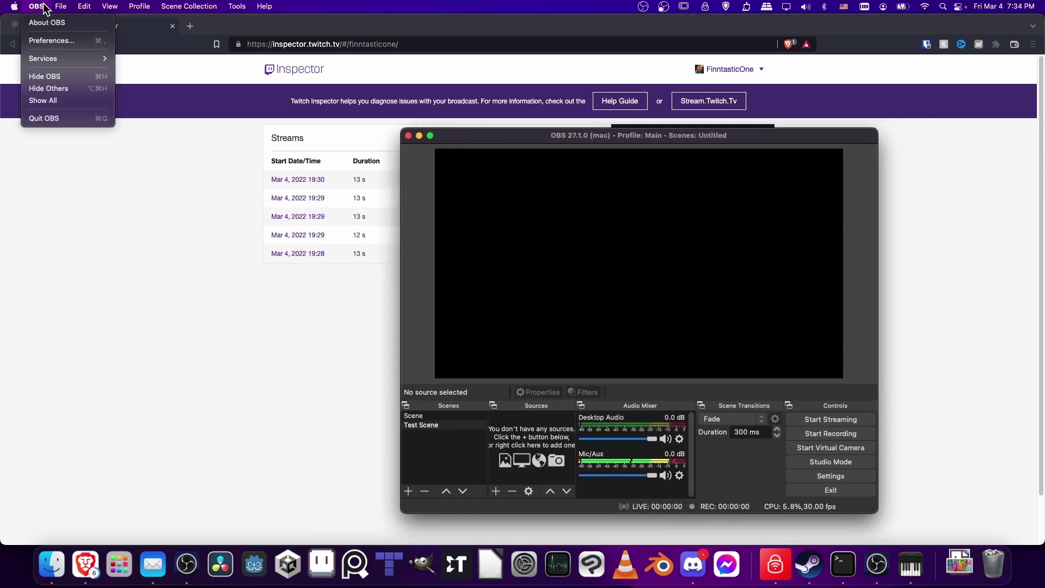
pyautogui.click(52, 40)
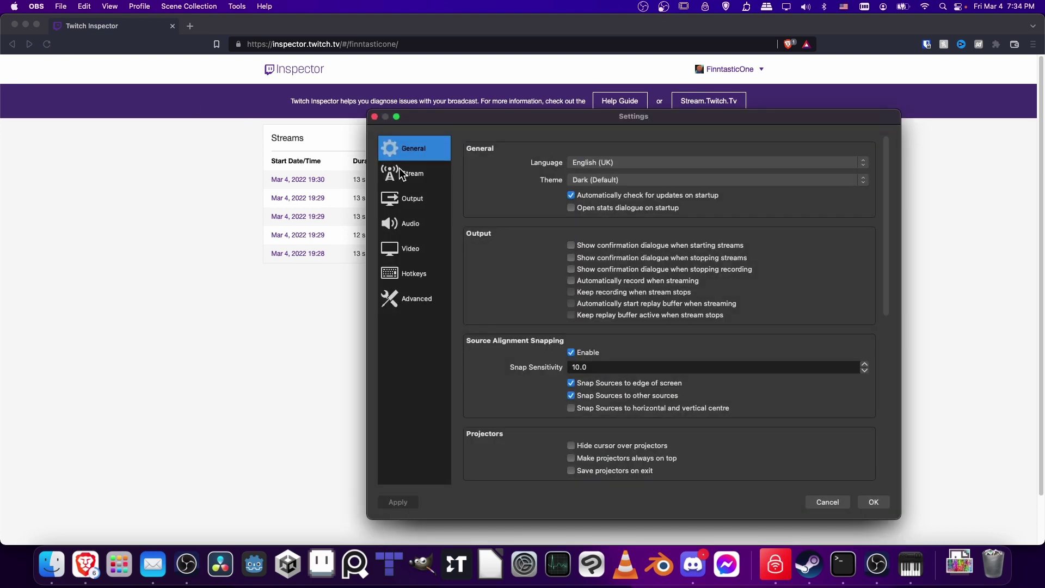
pyautogui.click(411, 175)
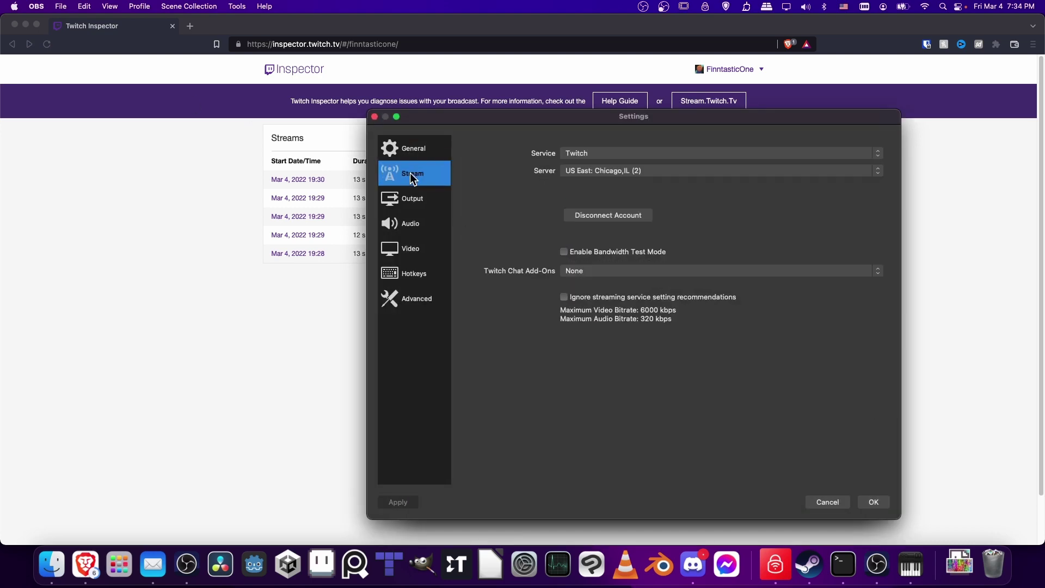
pyautogui.click(564, 252)
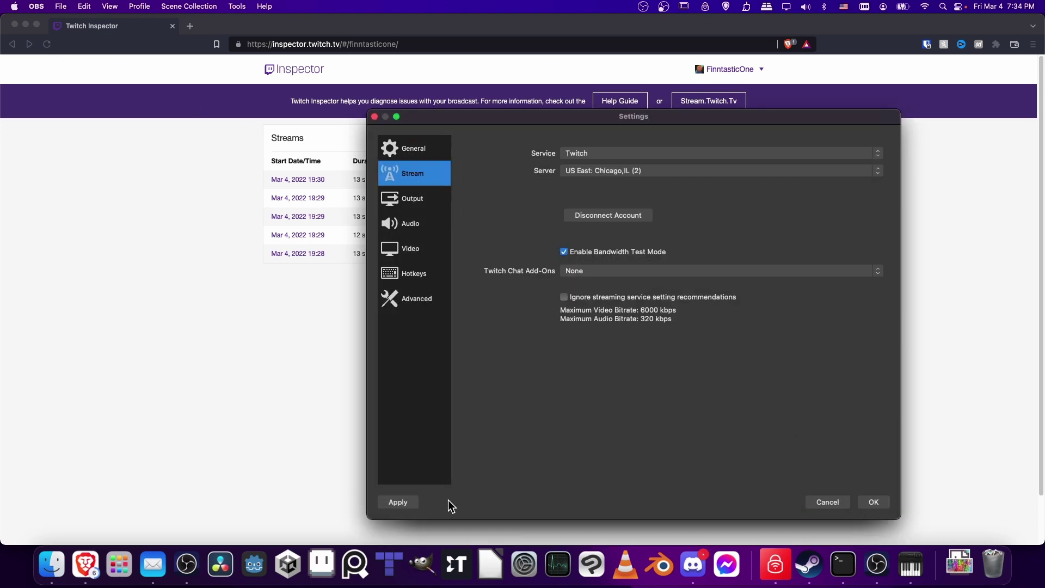
pyautogui.click(876, 503)
pyautogui.click(835, 421)
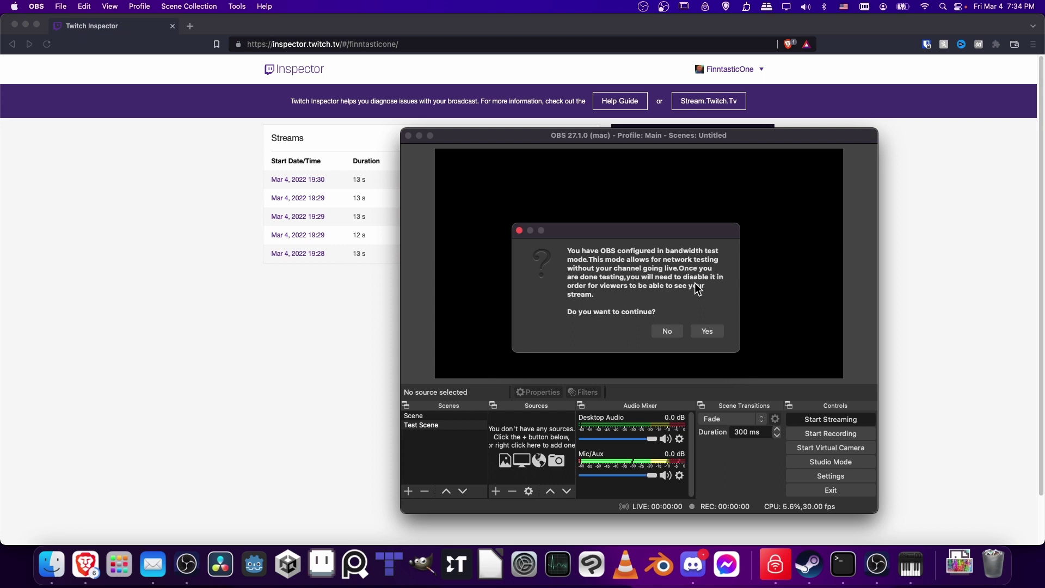
pyautogui.click(714, 333)
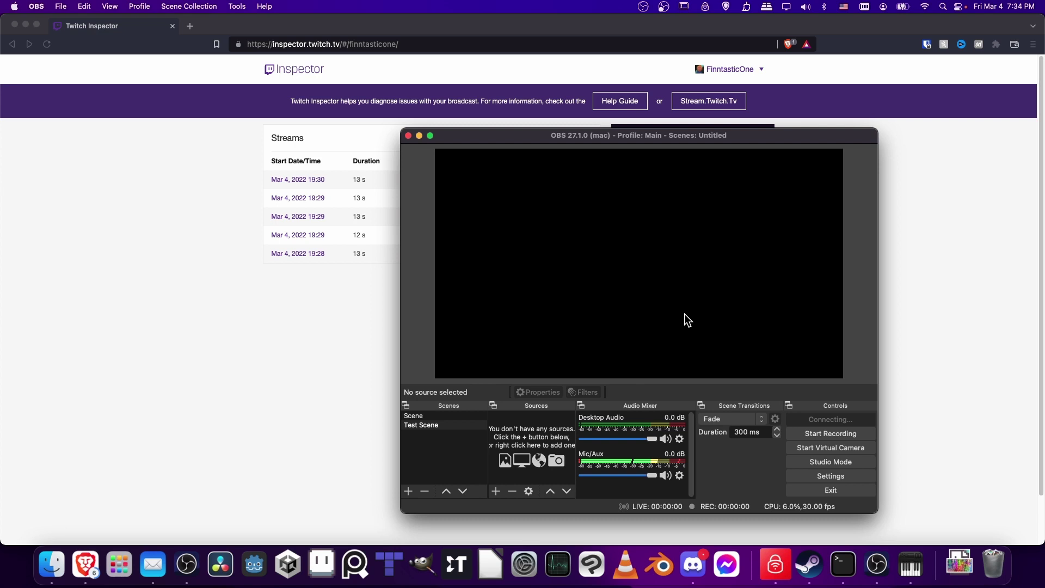
# - Reload Twitch Inspector to verify a stable 5,828 Kbps bitrate, then restore OBS
pyautogui.click(423, 136)
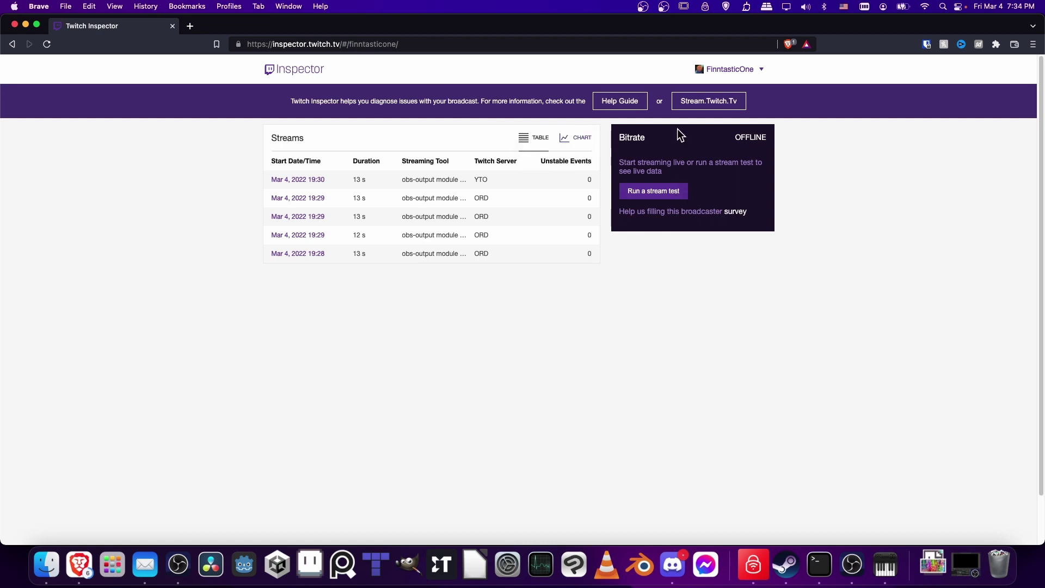
pyautogui.click(47, 44)
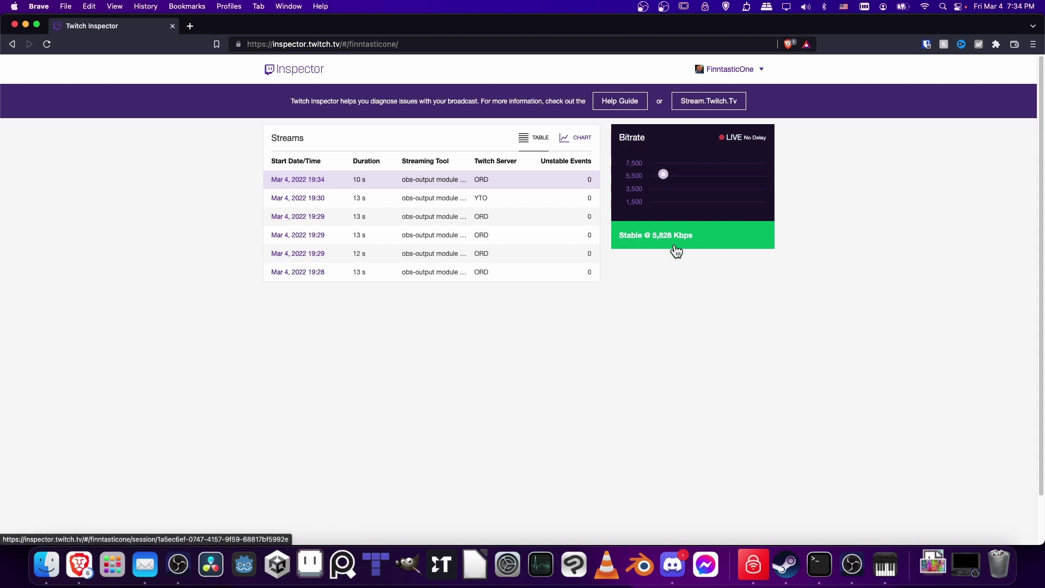
pyautogui.click(853, 565)
pyautogui.moveTo(658, 132); pyautogui.dragTo(370, 113)
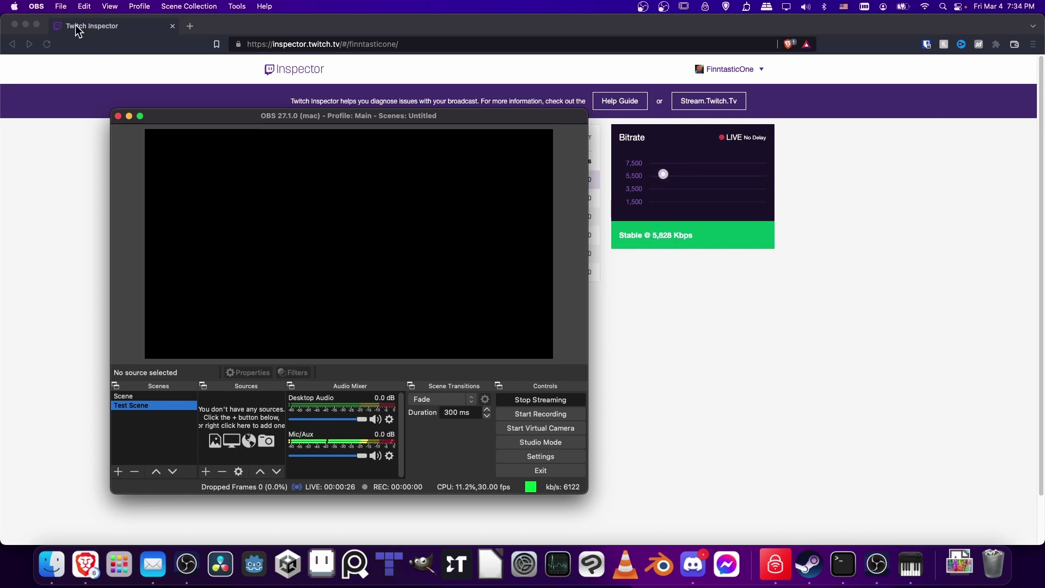
pyautogui.click(36, 6)
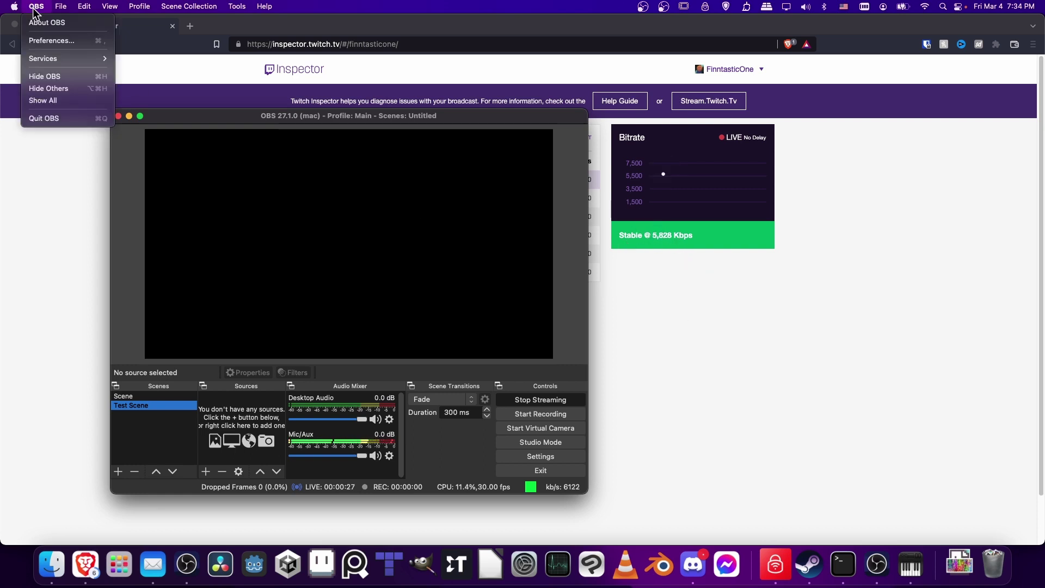
pyautogui.click(45, 41)
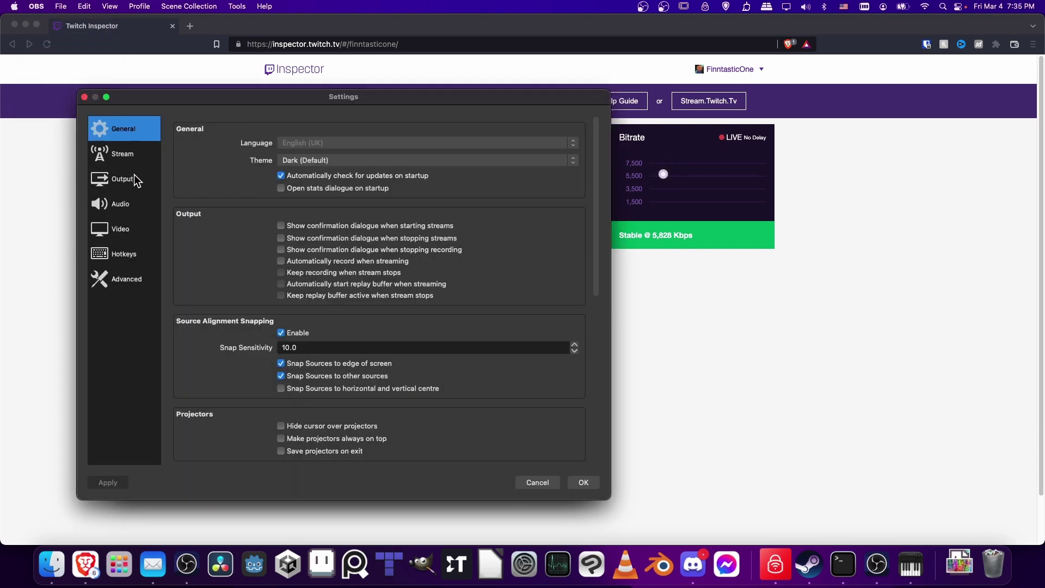
pyautogui.click(134, 174)
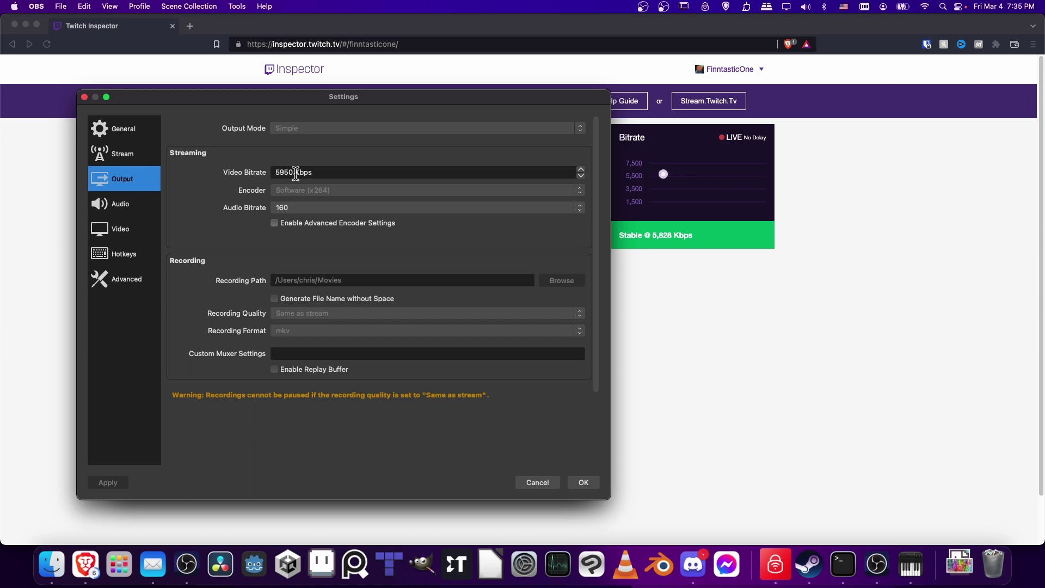
pyautogui.press('Return')
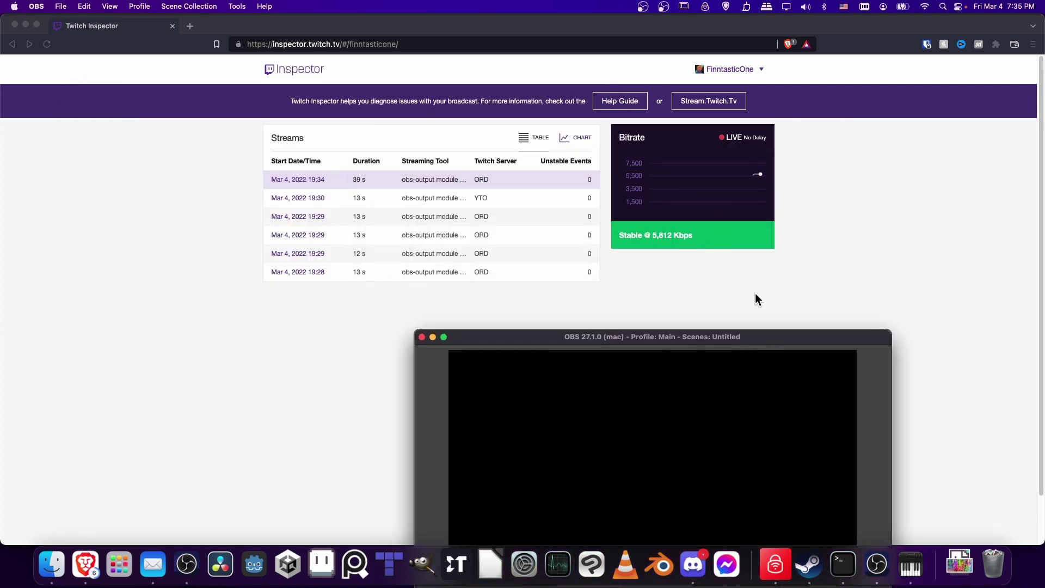
# - Stop the test stream and save Stream settings with Enable Bandwidth Test Mode unchecked
pyautogui.moveTo(758, 335); pyautogui.dragTo(448, 95)
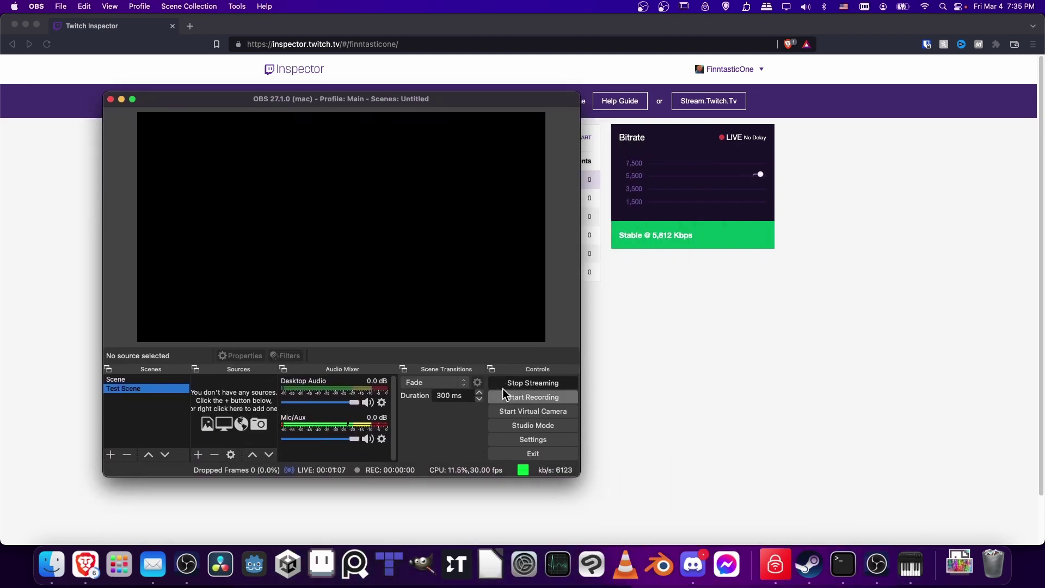
pyautogui.click(502, 385)
pyautogui.click(36, 6)
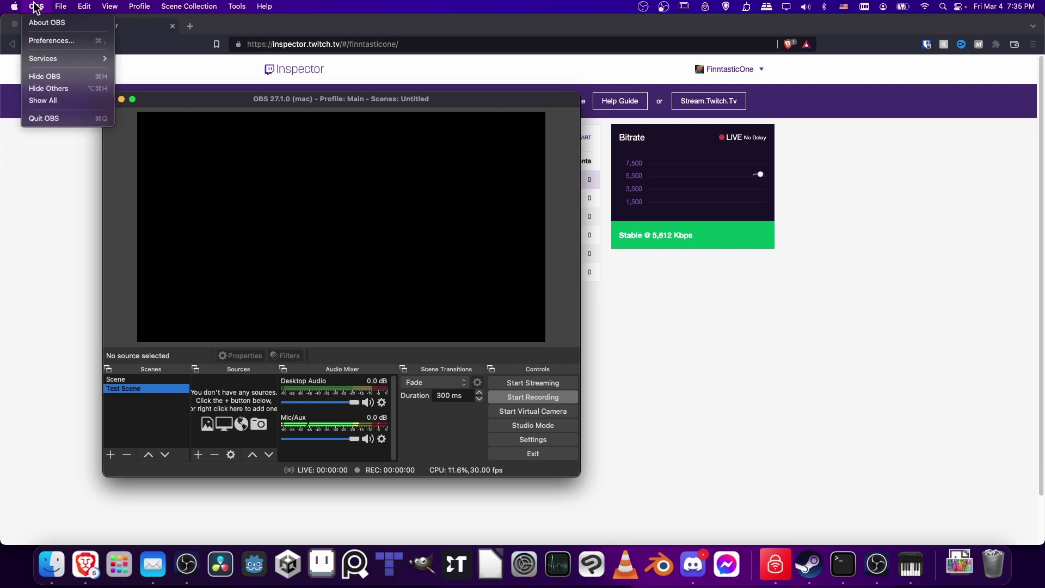
pyautogui.click(48, 40)
pyautogui.click(121, 141)
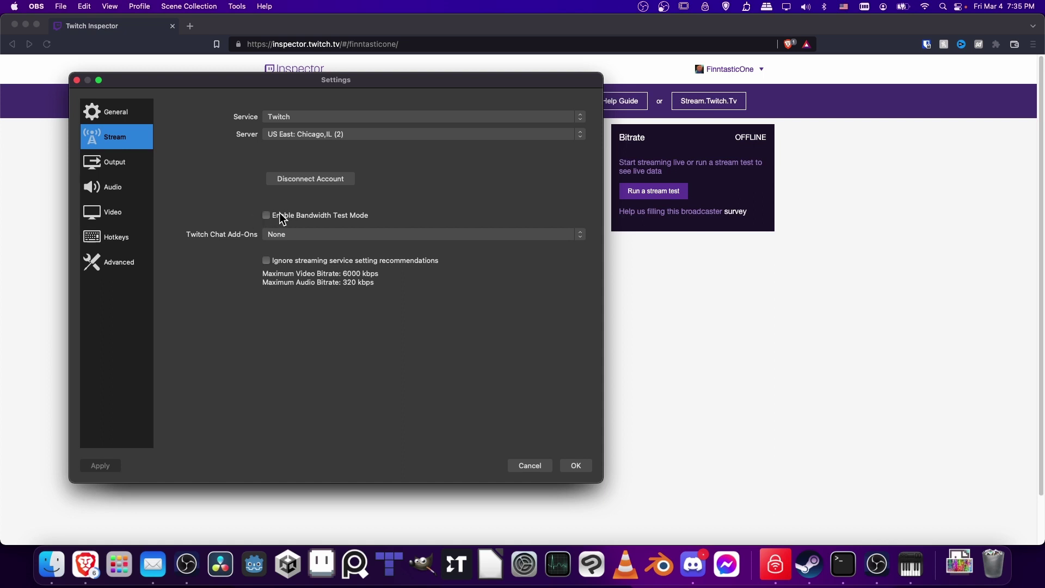
pyautogui.click(574, 464)
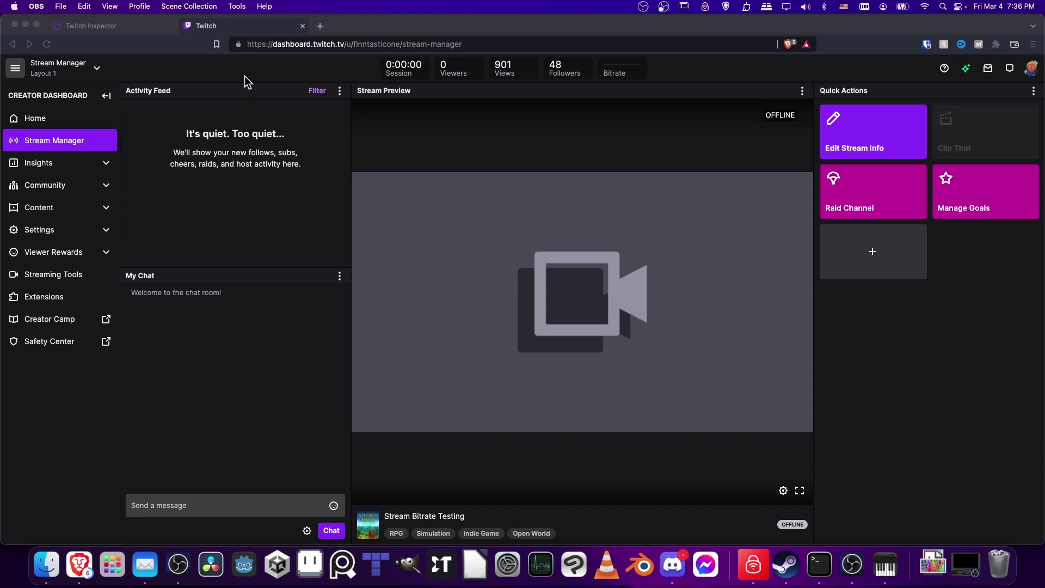
# - Bring Brave forward to Twitch's Stream Manager, showing the 'Stream Bitrate Testing' channel offline
pyautogui.click(174, 140)
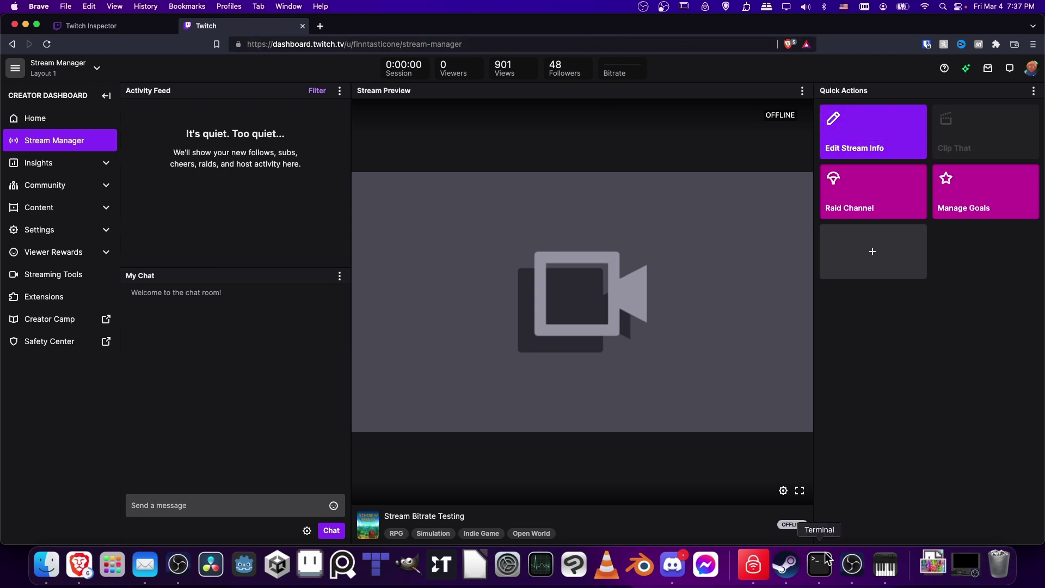
# - Restore the idle OBS Studio window from the Dock in front of the Twitch dashboard
pyautogui.click(857, 564)
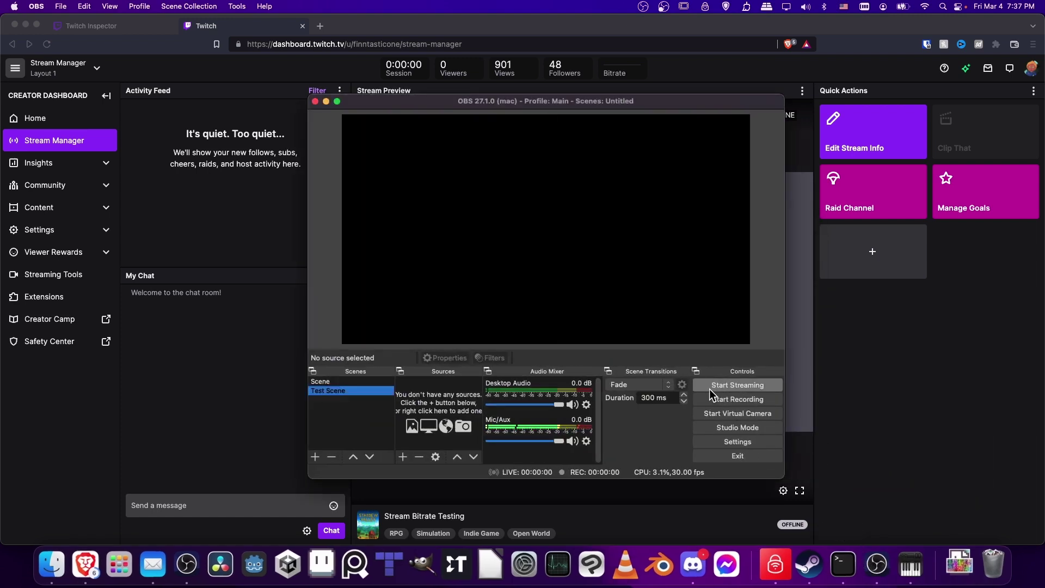